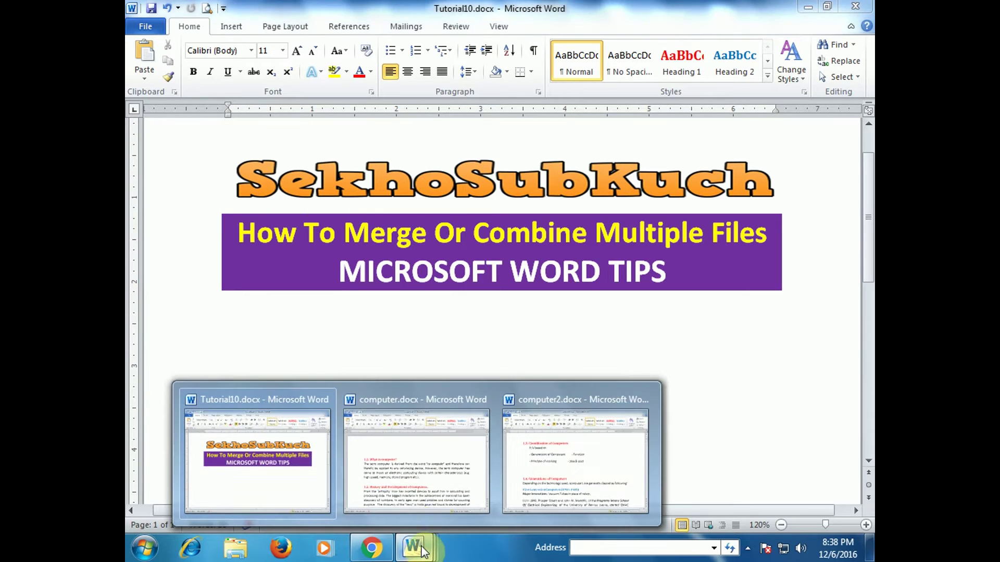
pyautogui.click(421, 459)
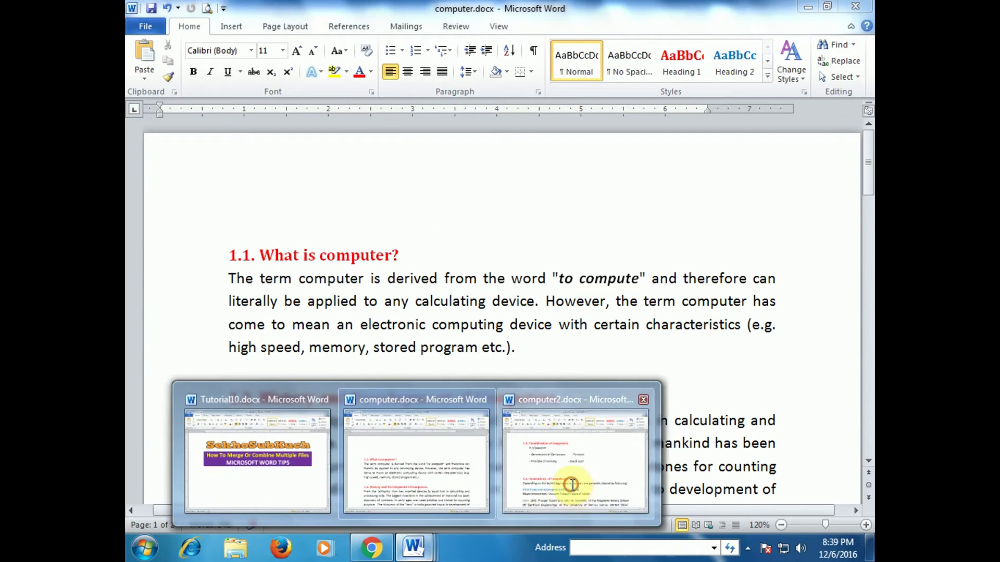
pyautogui.click(569, 484)
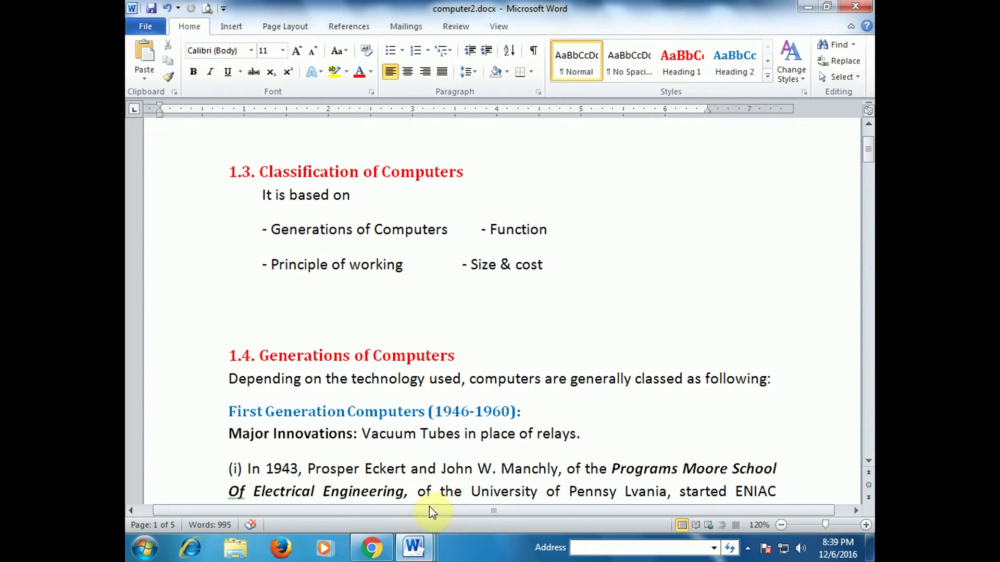
pyautogui.moveTo(414, 547)
pyautogui.click(286, 475)
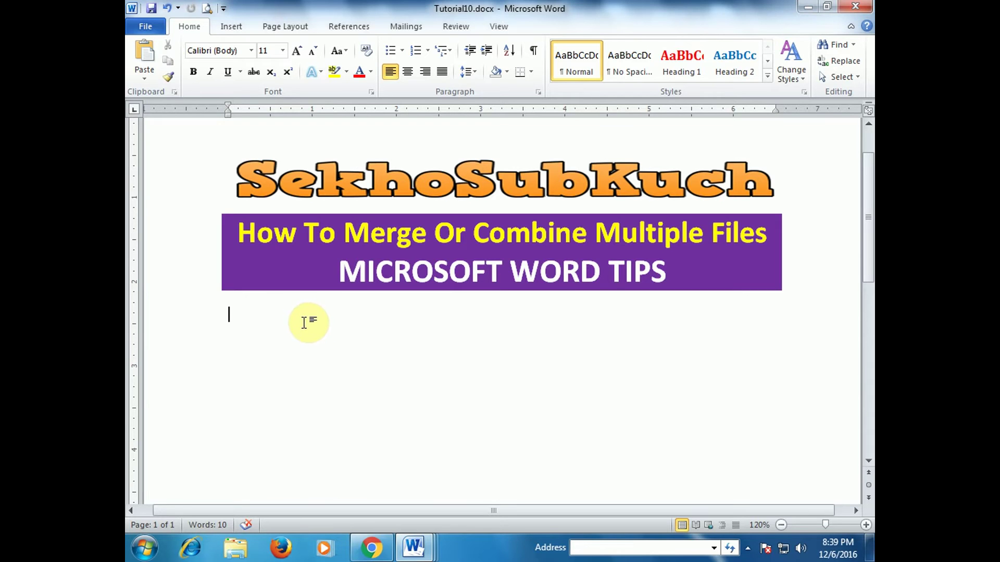
# Insert the text of computer.docx and computer2.docx from the Desktop via Text from File
pyautogui.click(236, 33)
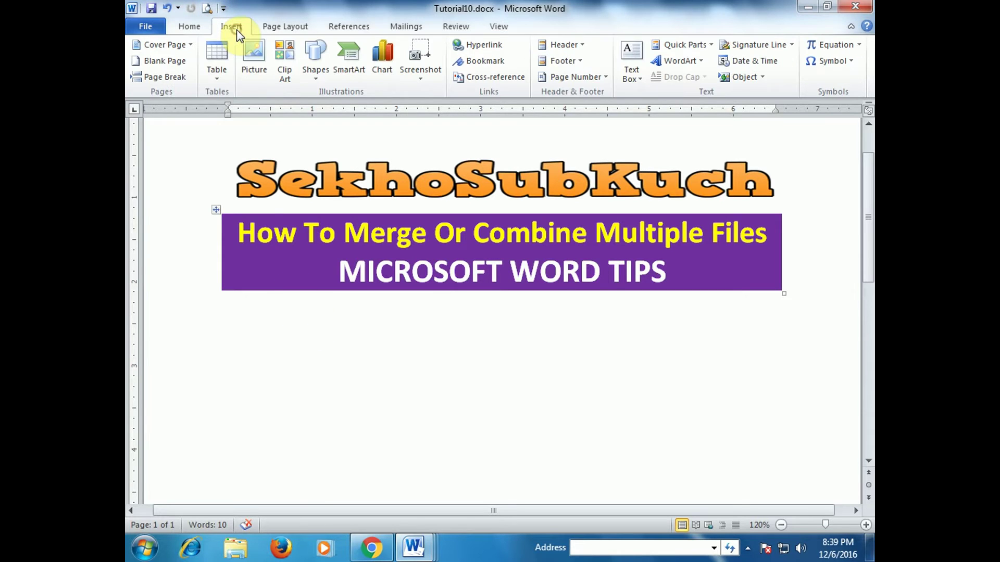
pyautogui.click(760, 77)
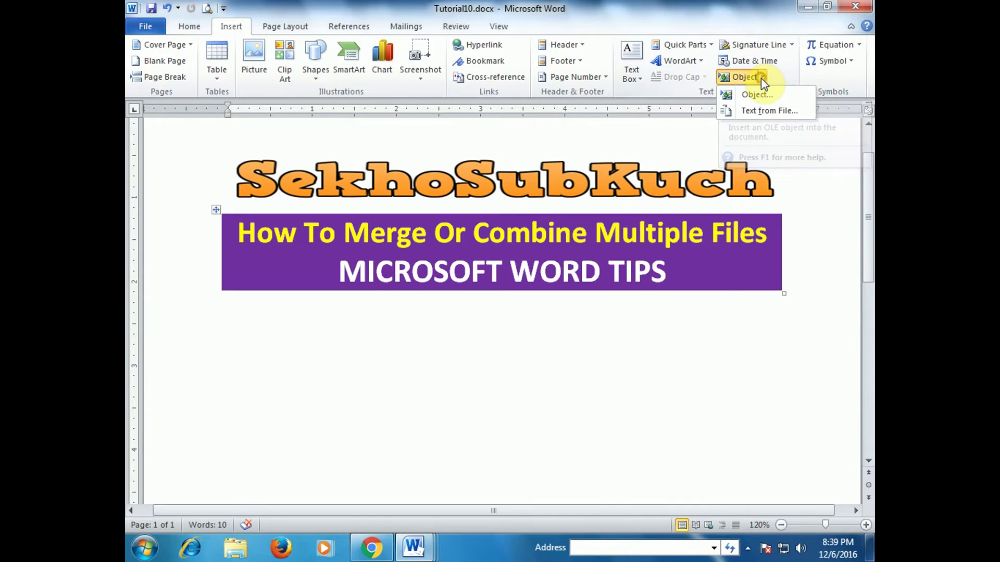
pyautogui.click(771, 110)
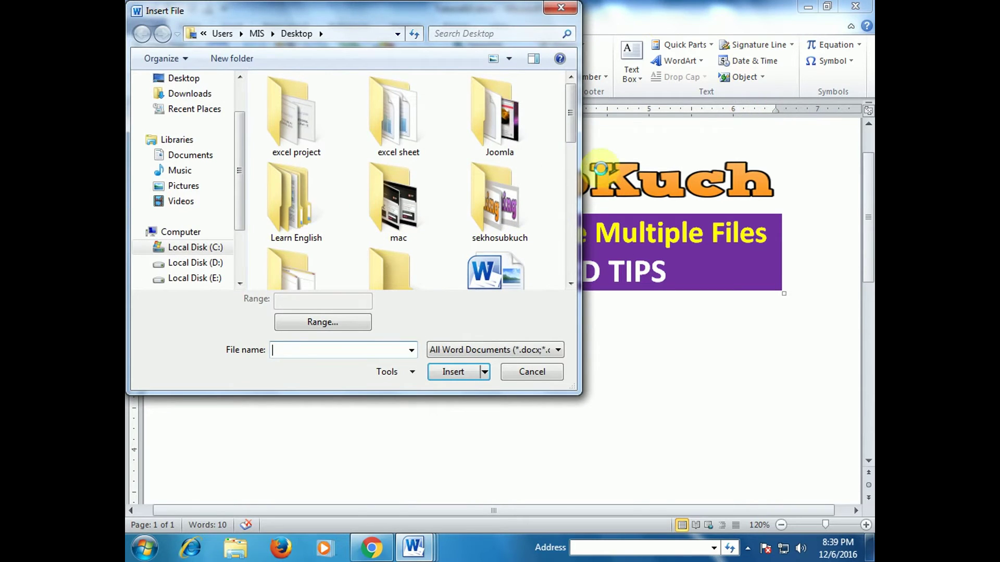
pyautogui.moveTo(571, 123); pyautogui.dragTo(574, 179)
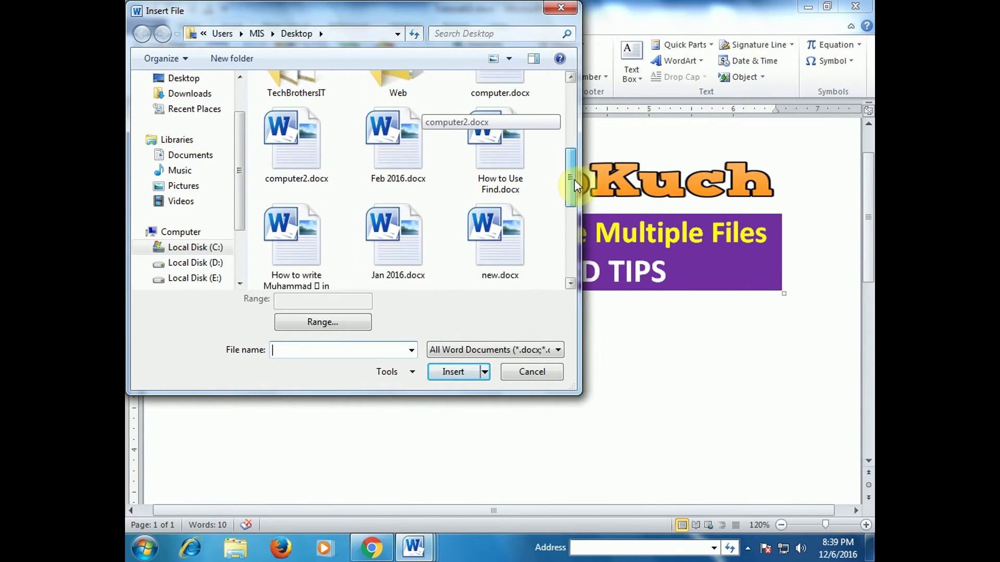
pyautogui.moveTo(574, 179); pyautogui.dragTo(579, 162)
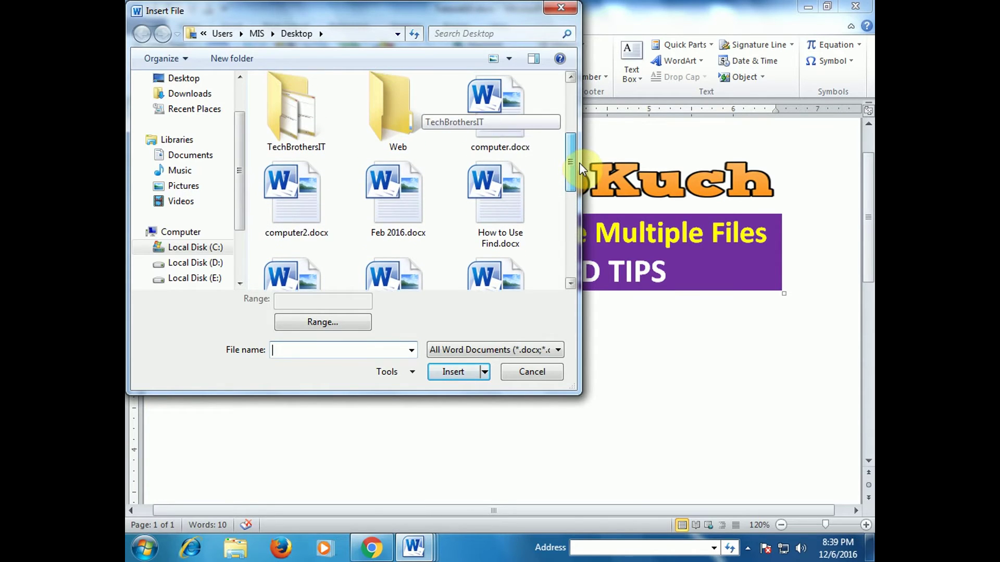
pyautogui.click(519, 136)
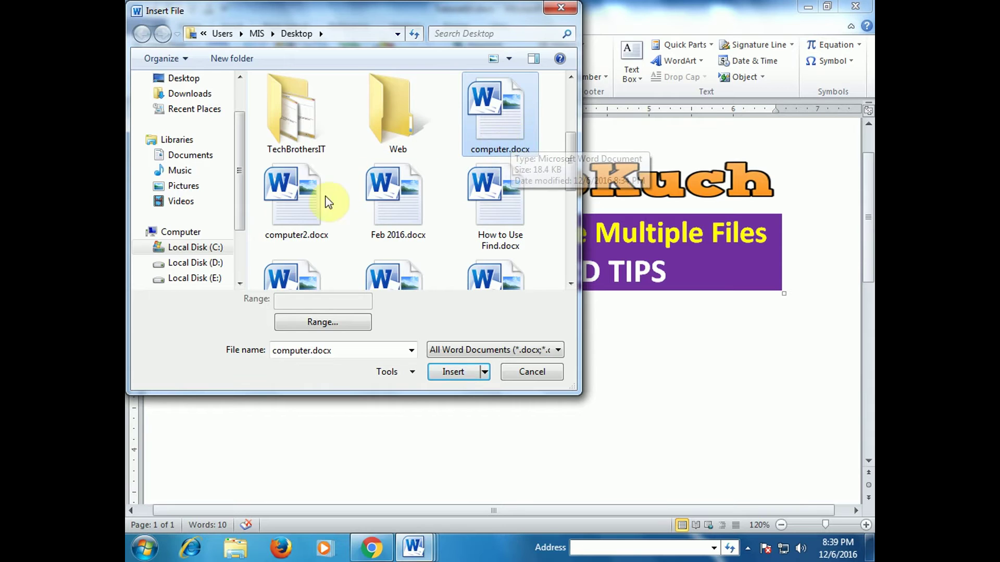
pyautogui.keyDown('ctrl'); pyautogui.click(301, 207); pyautogui.keyUp('ctrl')
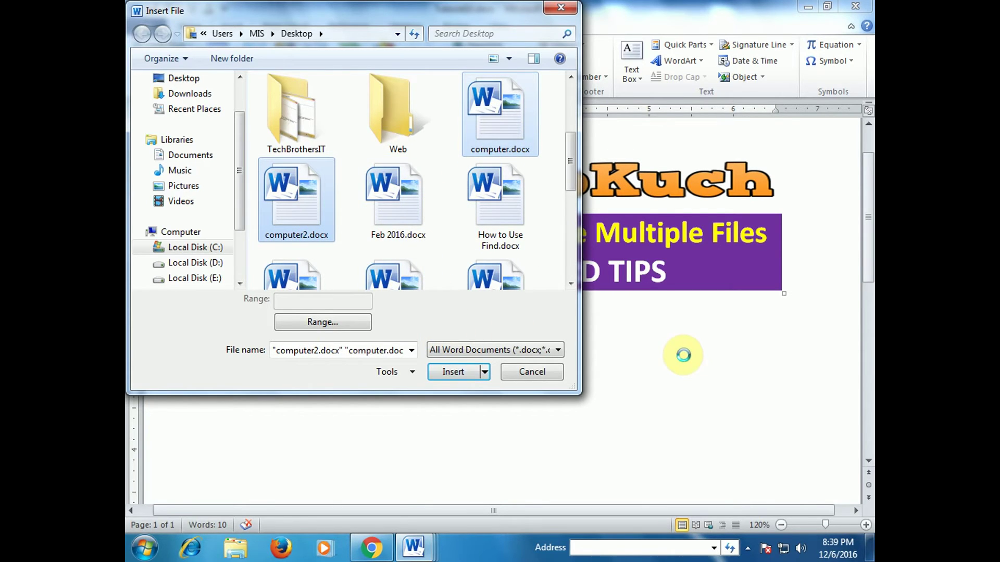
pyautogui.click(453, 371)
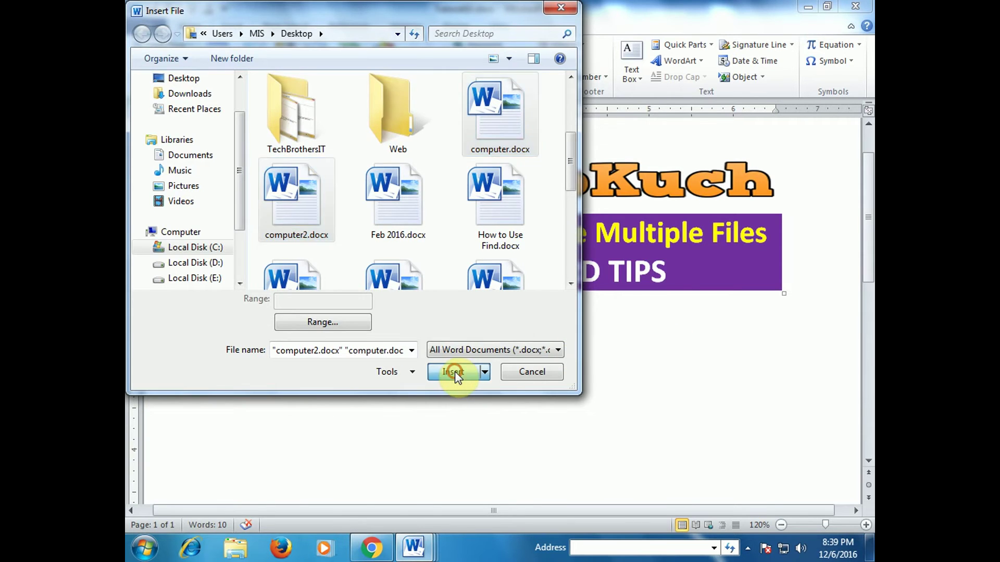
pyautogui.scroll(5, 456, 371)
pyautogui.scroll(5, 458, 367)
pyautogui.scroll(4, 460, 364)
pyautogui.scroll(5, 479, 358)
pyautogui.scroll(5, 480, 359)
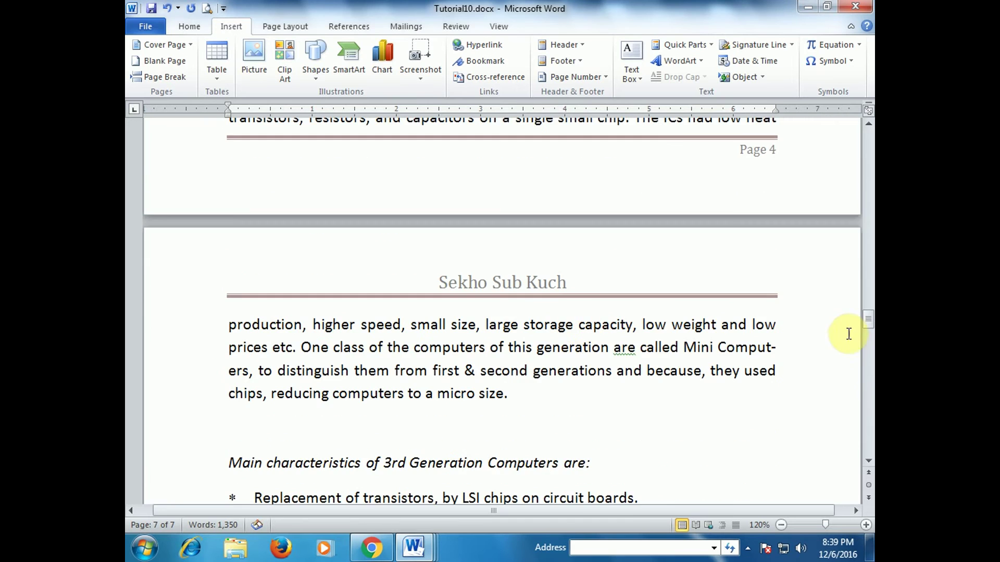
pyautogui.moveTo(868, 336); pyautogui.dragTo(868, 151)
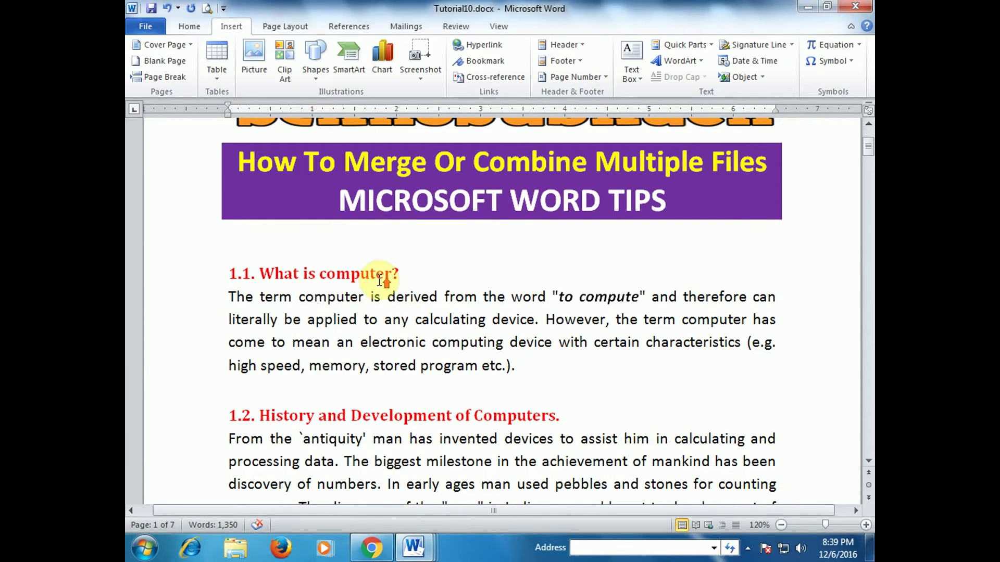
pyautogui.scroll(1, 382, 282)
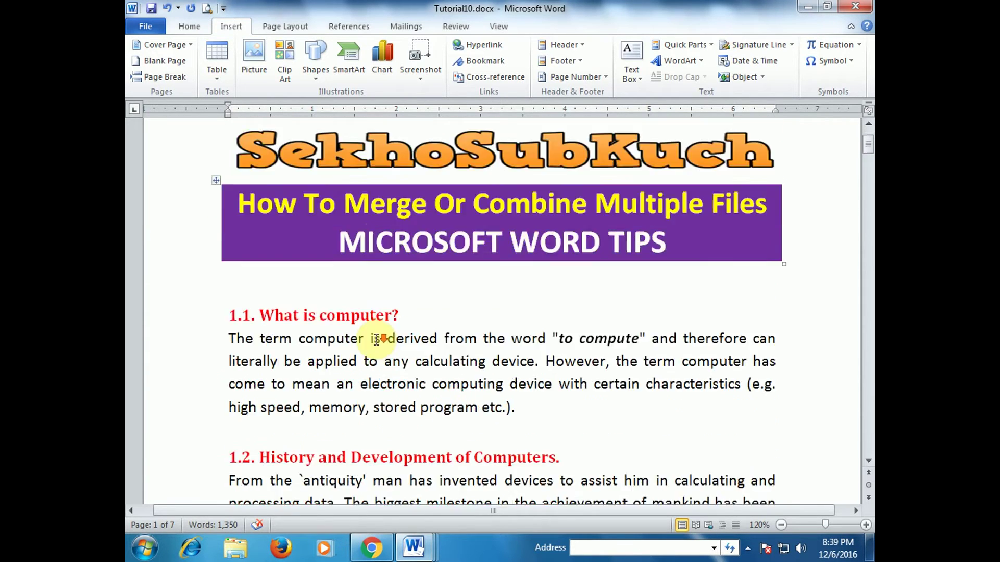
pyautogui.scroll(-4, 376, 339)
pyautogui.scroll(-7, 377, 339)
pyautogui.scroll(-7, 376, 339)
pyautogui.scroll(-8, 379, 336)
pyautogui.scroll(-8, 379, 334)
pyautogui.scroll(-5, 380, 335)
pyautogui.scroll(6, 359, 329)
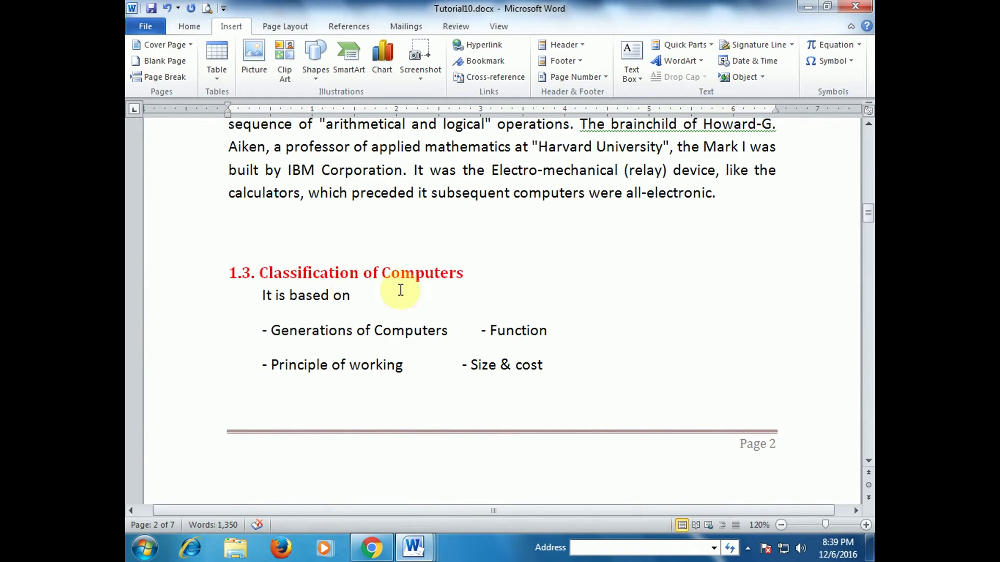
pyautogui.scroll(-4, 390, 360)
pyautogui.scroll(-6, 390, 361)
pyautogui.scroll(-5, 390, 362)
pyautogui.scroll(-7, 395, 362)
pyautogui.scroll(-6, 427, 358)
pyautogui.scroll(-5, 437, 349)
pyautogui.scroll(-5, 440, 344)
pyautogui.moveTo(867, 321); pyautogui.dragTo(868, 136)
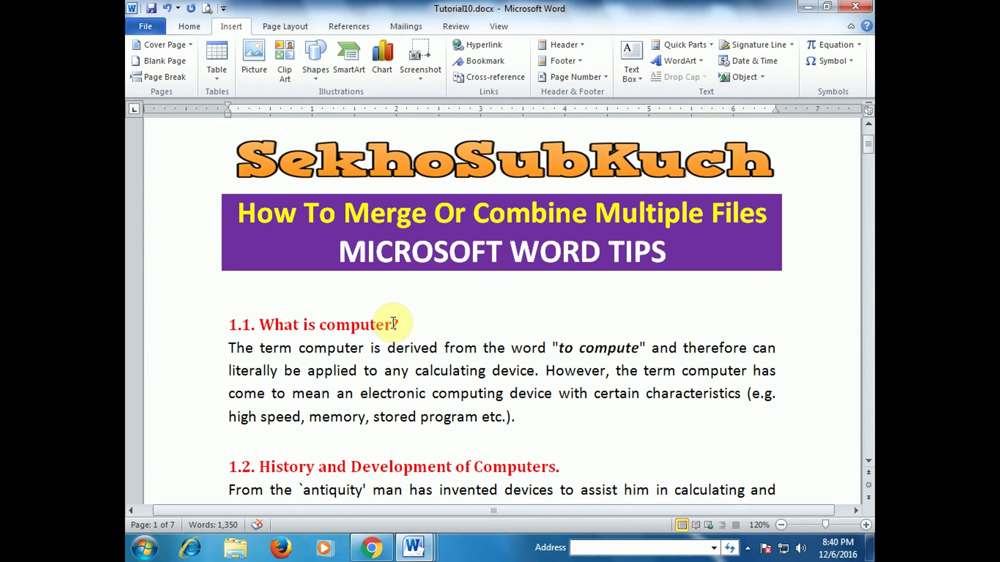
pyautogui.click(417, 547)
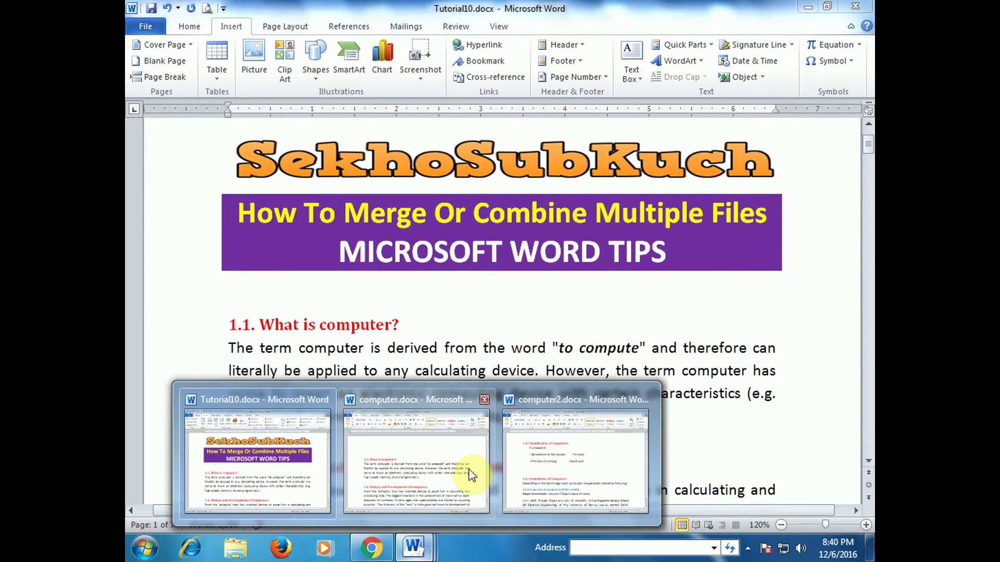
pyautogui.click(471, 475)
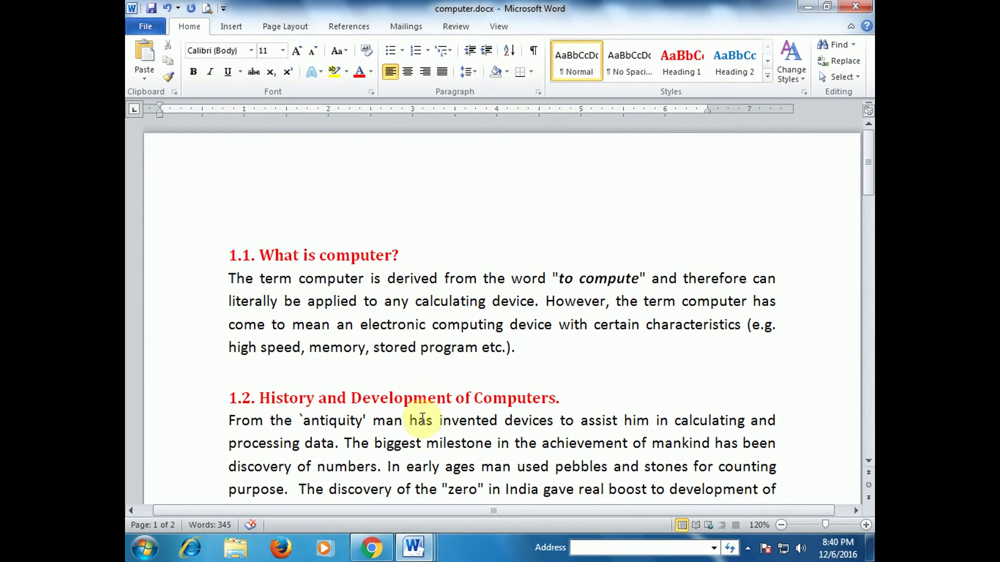
pyautogui.click(417, 547)
pyautogui.click(596, 431)
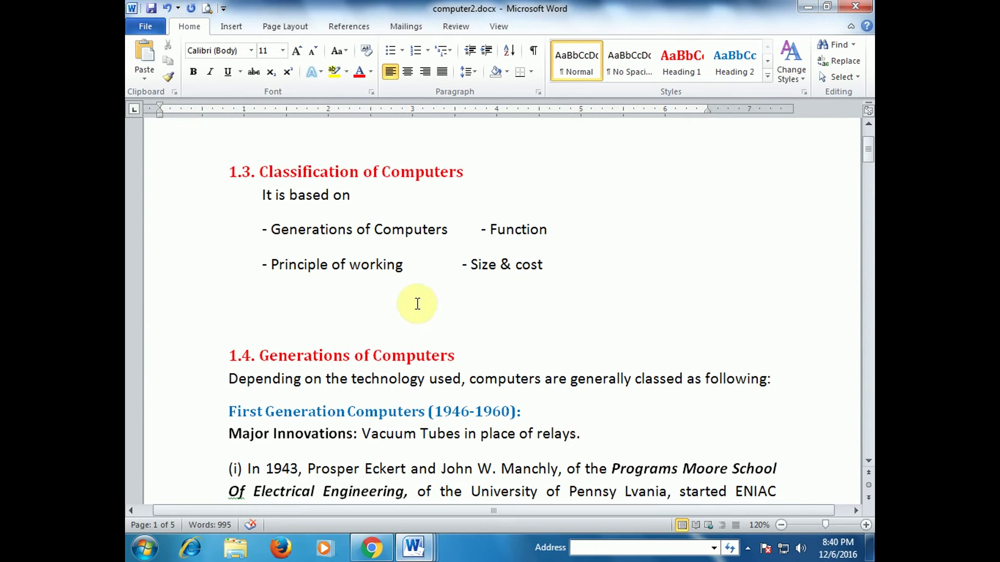
pyautogui.click(414, 547)
pyautogui.click(299, 485)
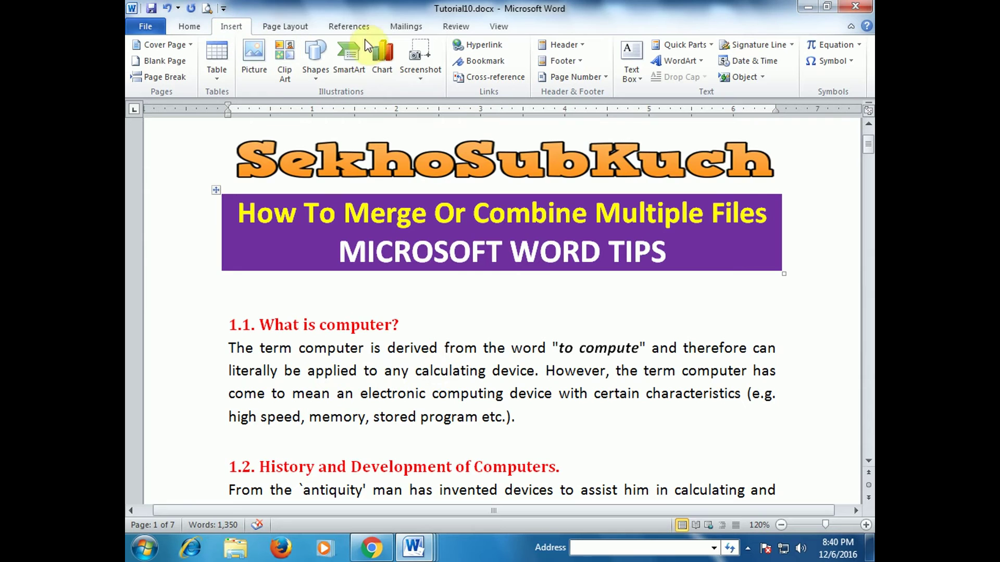
pyautogui.click(757, 79)
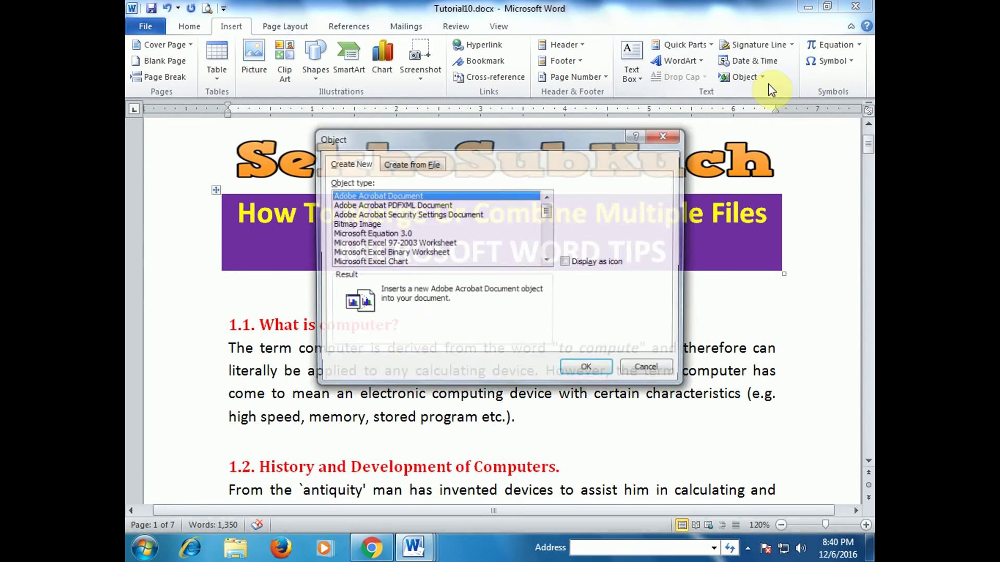
pyautogui.click(649, 370)
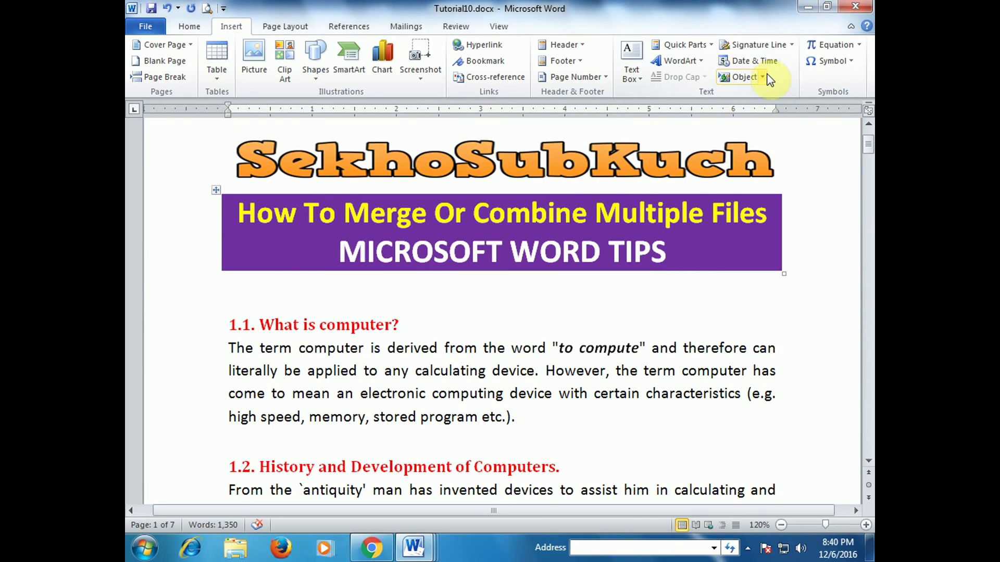
pyautogui.click(763, 77)
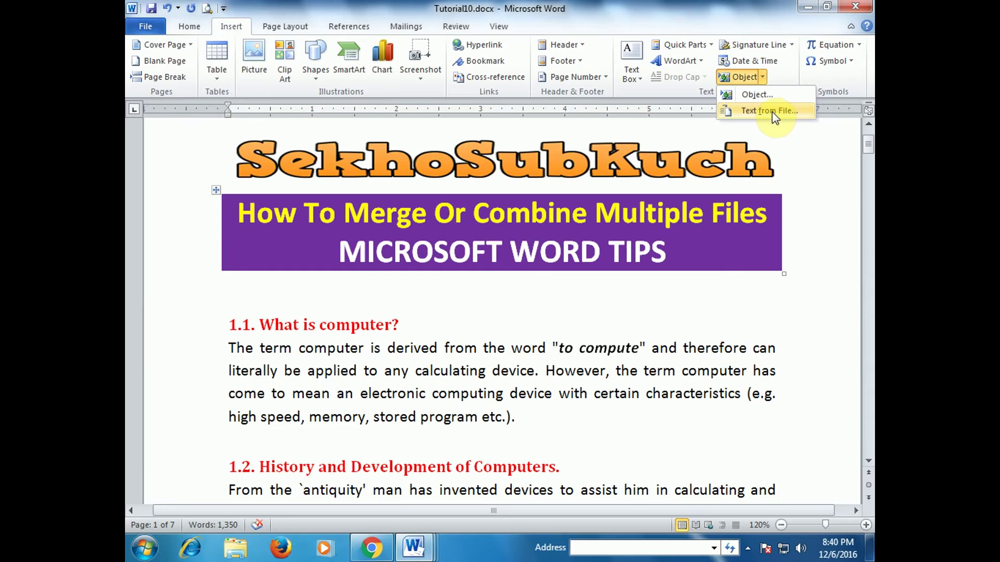
pyautogui.click(383, 301)
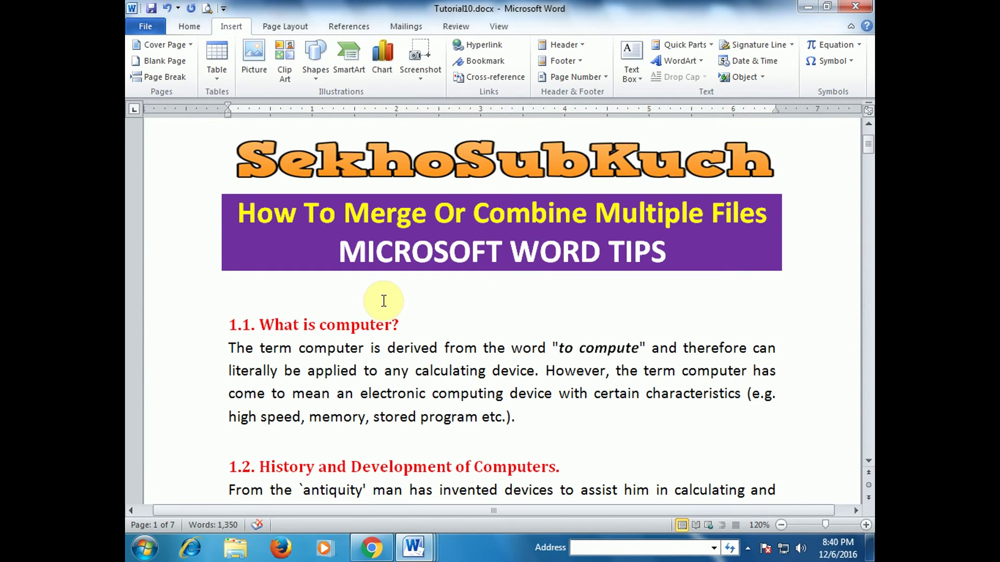